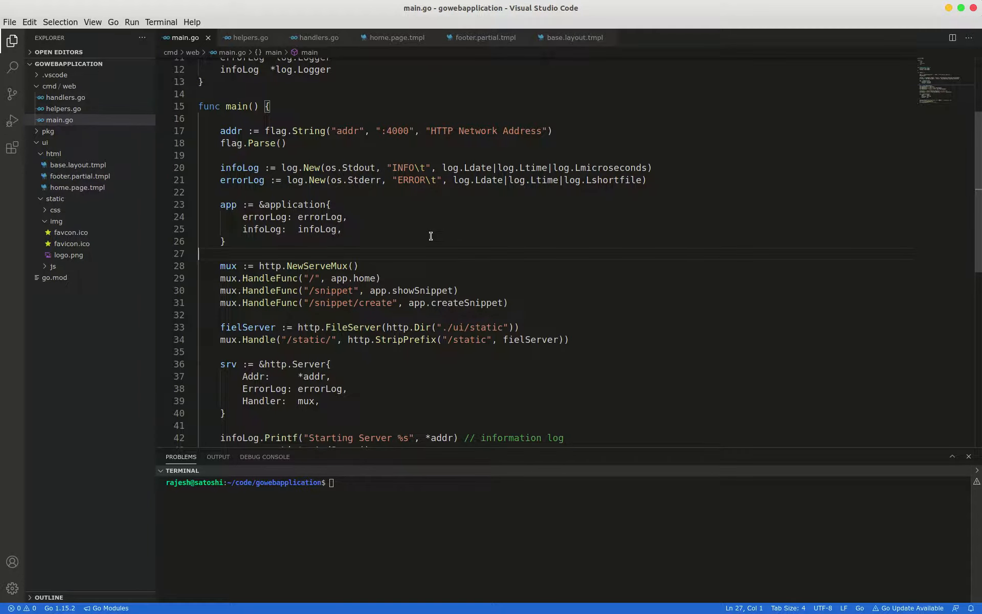
# Step: Inspect the app struct initialization, infoLog usage and errorLog field in main.go
pyautogui.click(390, 241)
pyautogui.scroll(-2, 287, 234)
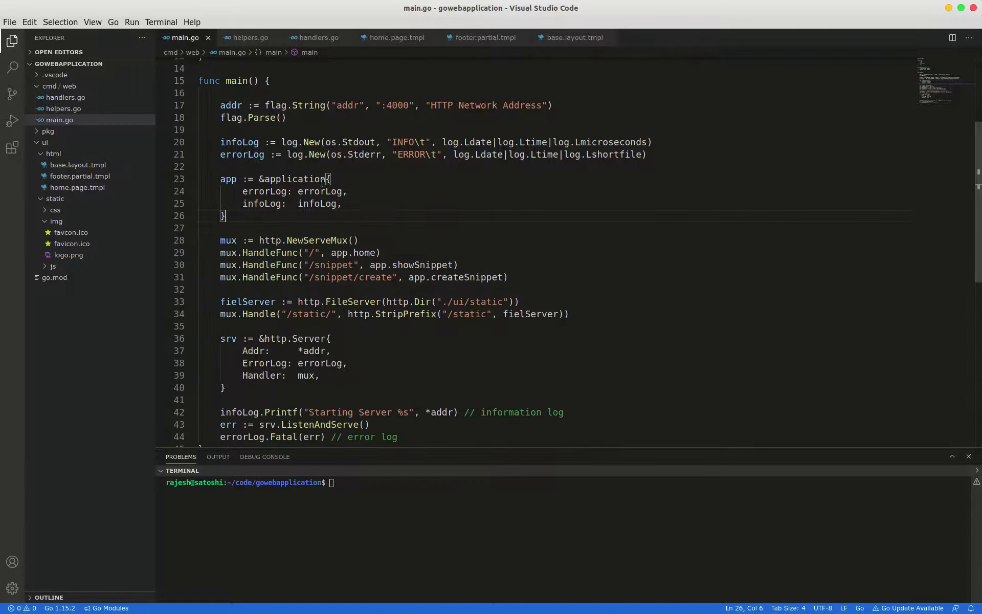
pyautogui.click(322, 206)
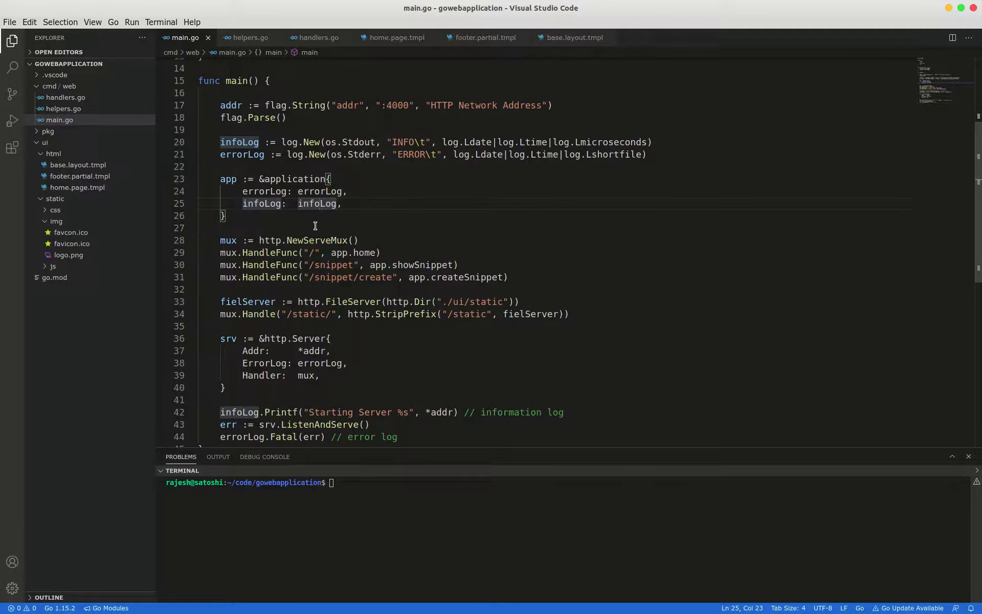
pyautogui.click(401, 191)
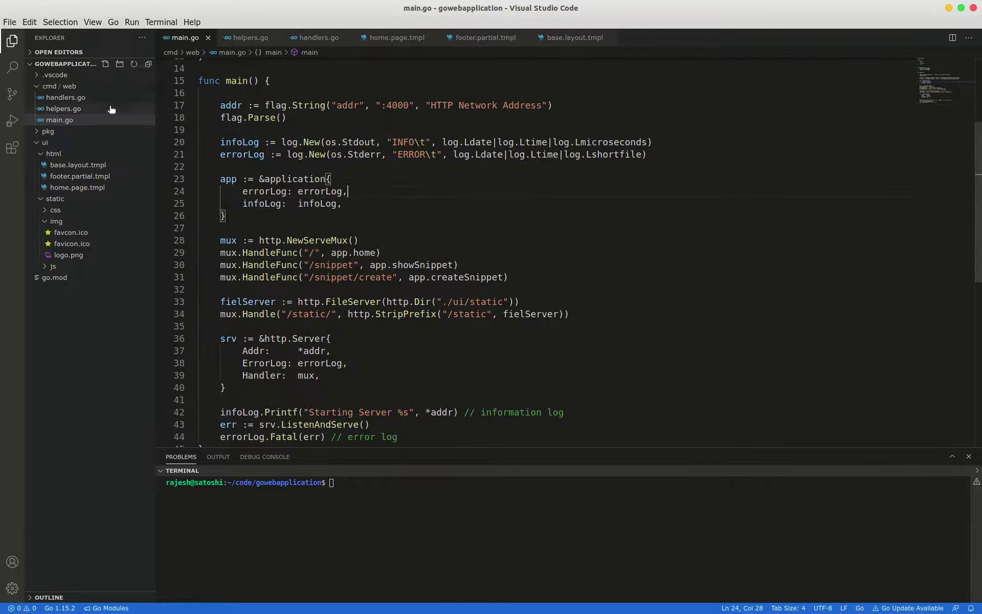
# Step: Create a new file named routes.go inside the cmd/web folder
pyautogui.click(69, 86)
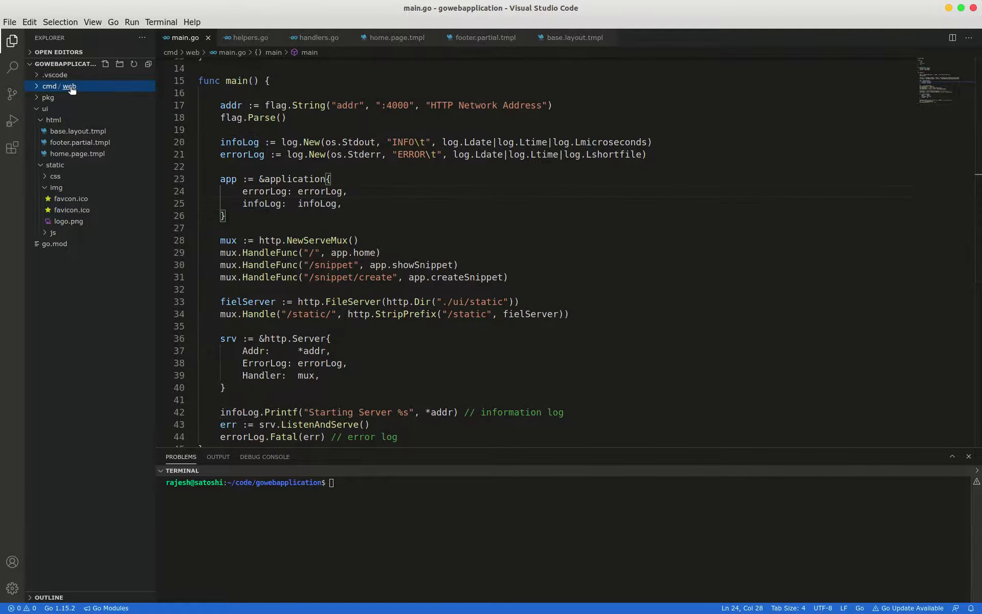
pyautogui.rightClick(71, 89)
pyautogui.click(93, 100)
pyautogui.write('routes.go')
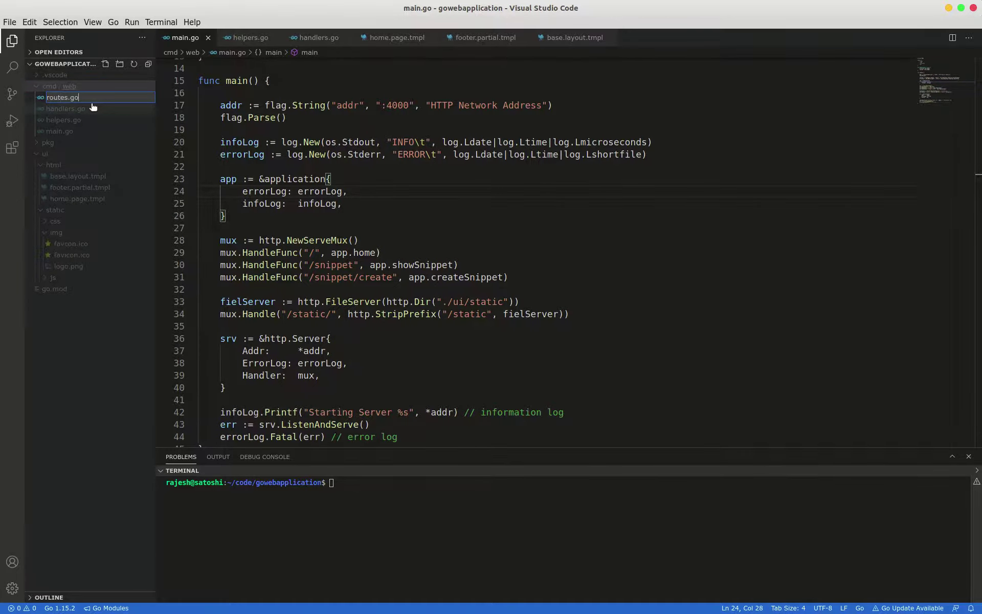
pyautogui.press('Return')
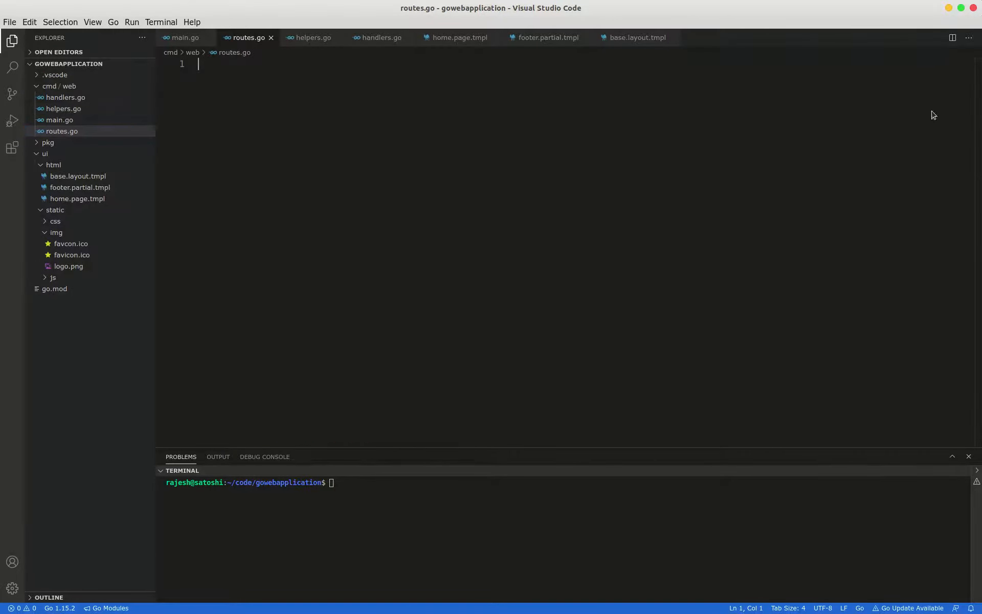
# Step: Write package main and the net/http import at the top of routes.go
pyautogui.click(181, 37)
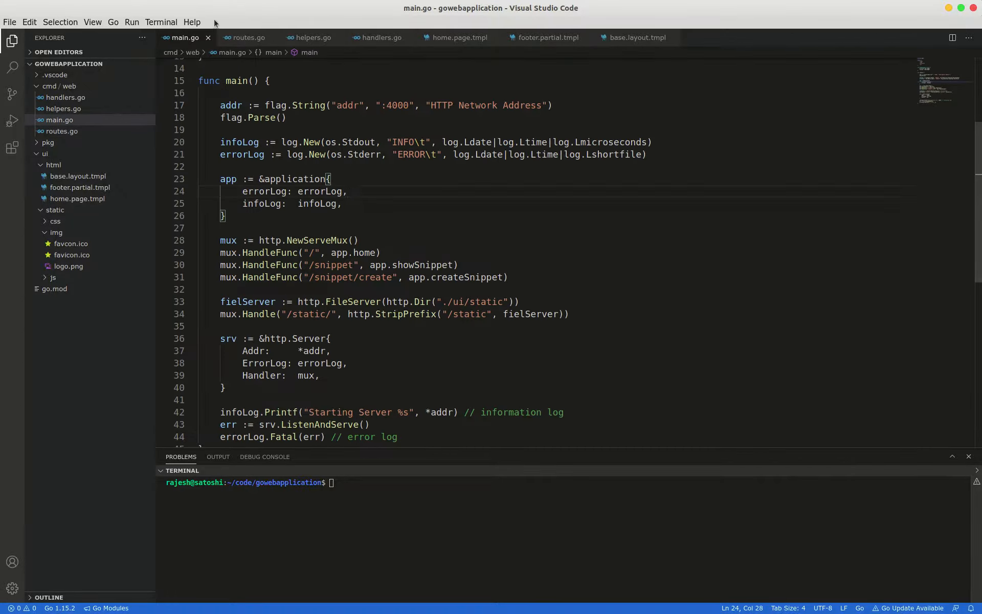
pyautogui.click(245, 37)
pyautogui.write('p')
pyautogui.press('BackSpace')
pyautogui.write('packa')
pyautogui.press('Tab')
pyautogui.press('Return')
pyautogui.press('Return')
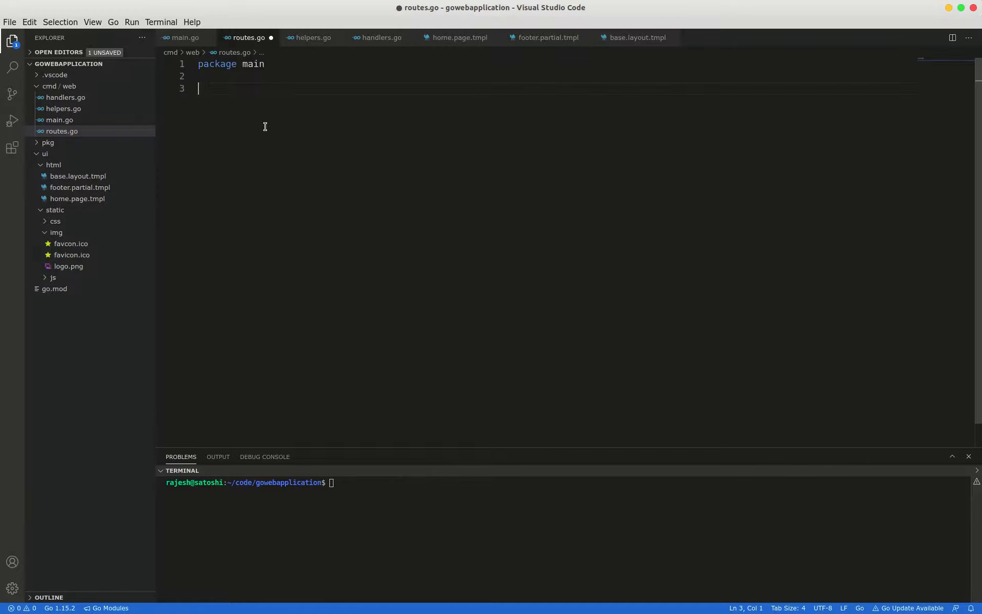
pyautogui.write('import "')
pyautogui.write('net/http')
pyautogui.press('Return')
pyautogui.press('Return')
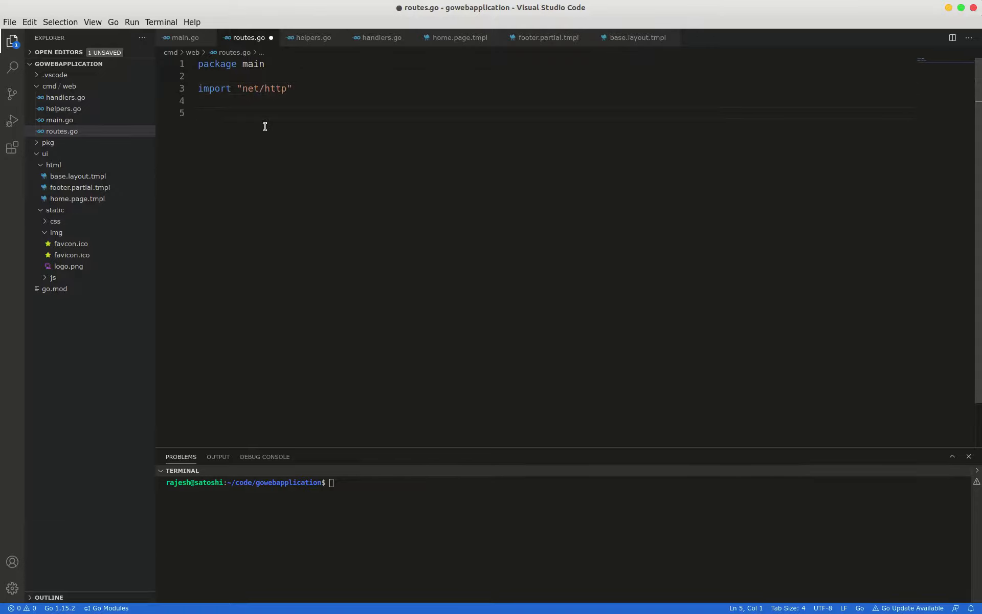
pyautogui.write('func (app *applicati')
# Step: Declare an empty routes() method on *application returning *http.ServeMux
pyautogui.press('Tab')
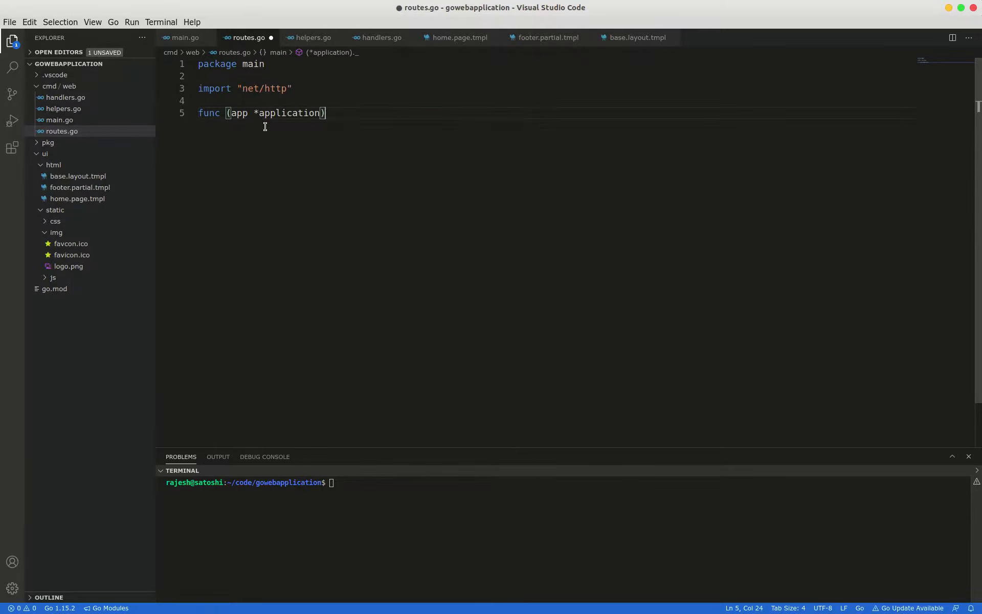
pyautogui.press('Right')
pyautogui.write('routes()')
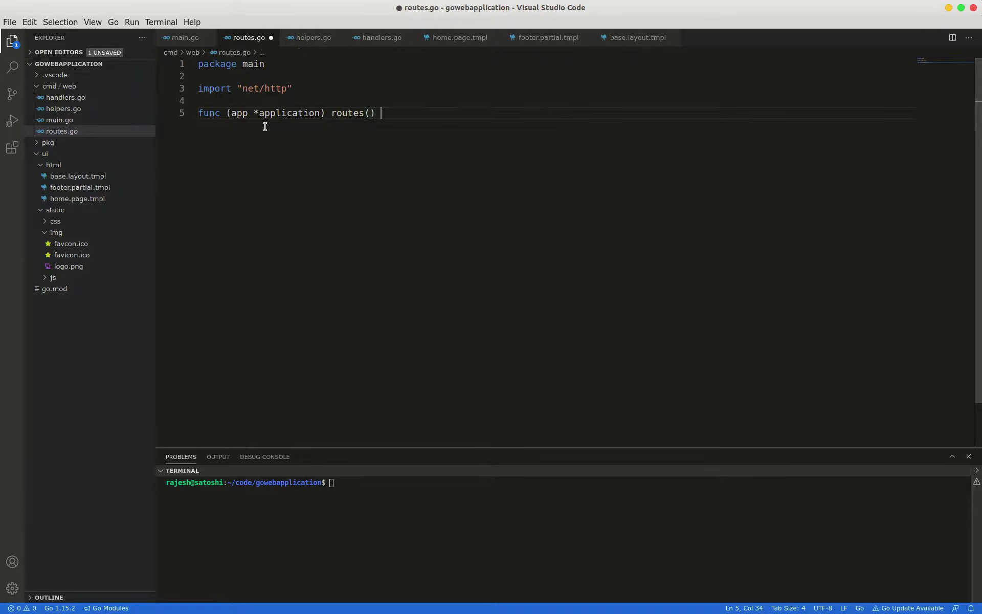
pyautogui.write(' *http.Ser')
pyautogui.press('Return')
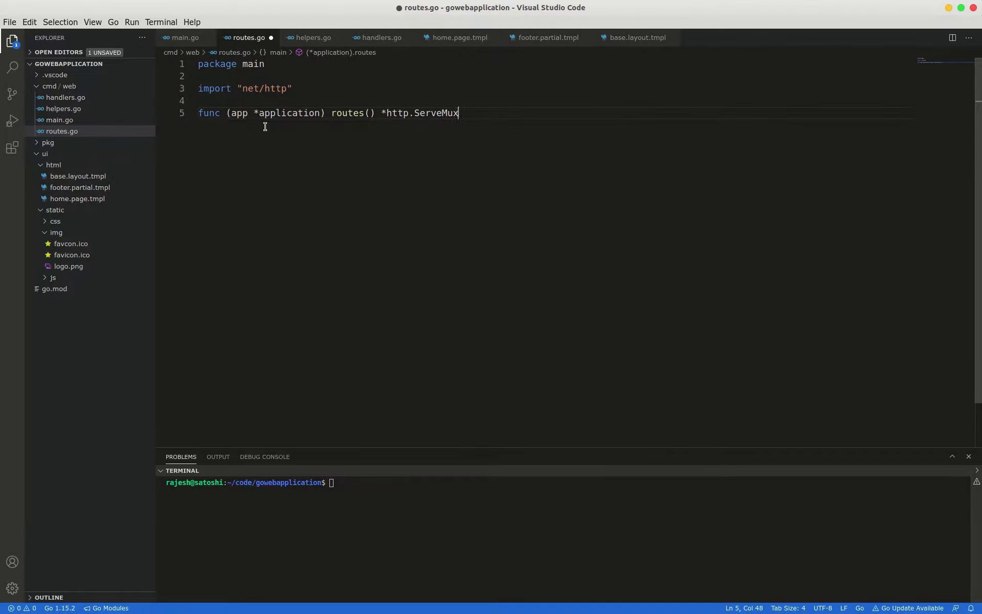
pyautogui.write('{')
pyautogui.press('Return')
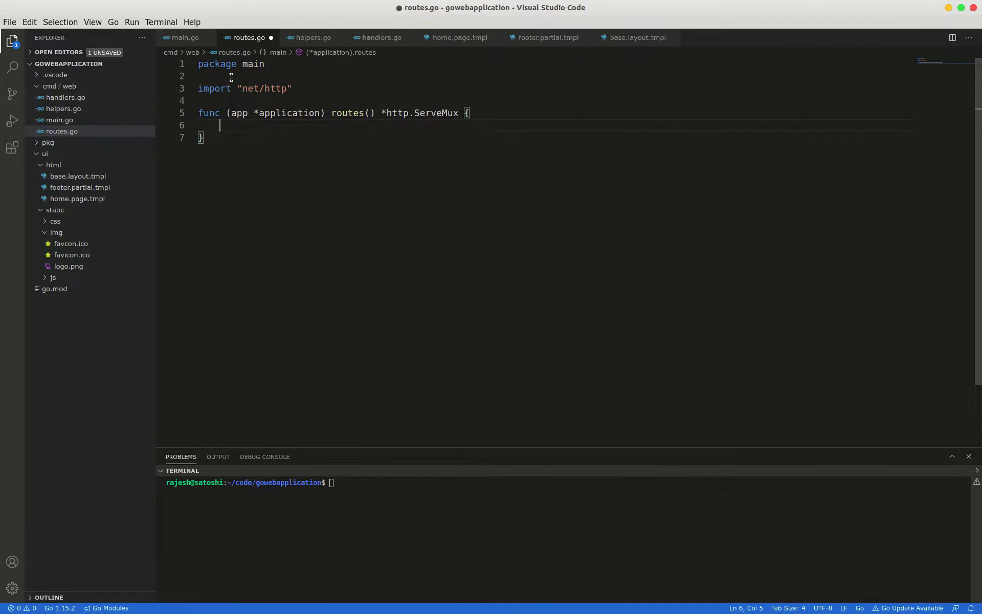
# Step: Cut the mux creation, HandleFunc routes and static file server lines out of main.go
pyautogui.click(183, 37)
pyautogui.scroll(-2, 233, 271)
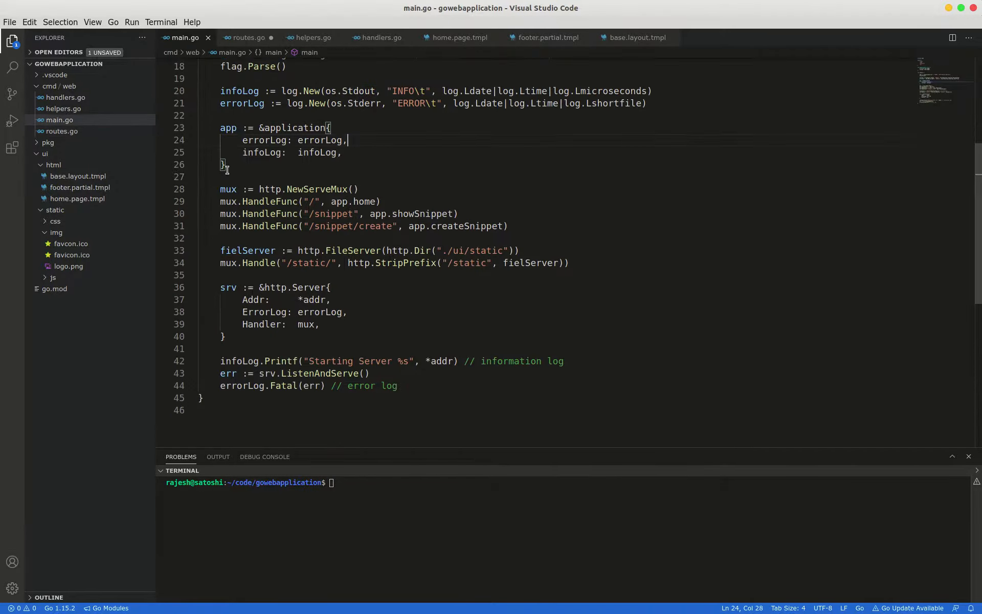
pyautogui.moveTo(216, 189); pyautogui.dragTo(238, 336)
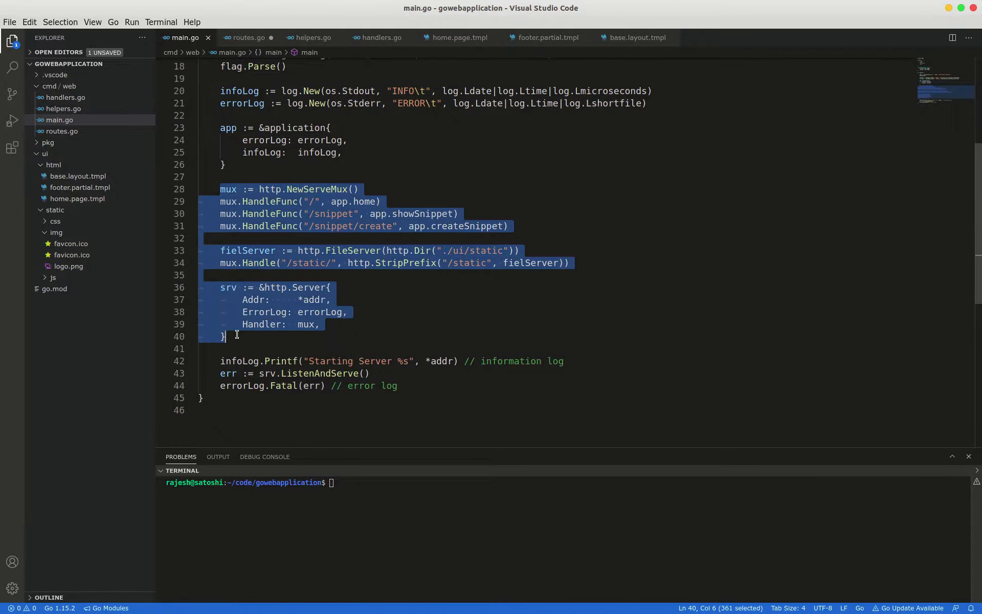
pyautogui.click(237, 226)
pyautogui.moveTo(209, 189); pyautogui.dragTo(581, 262)
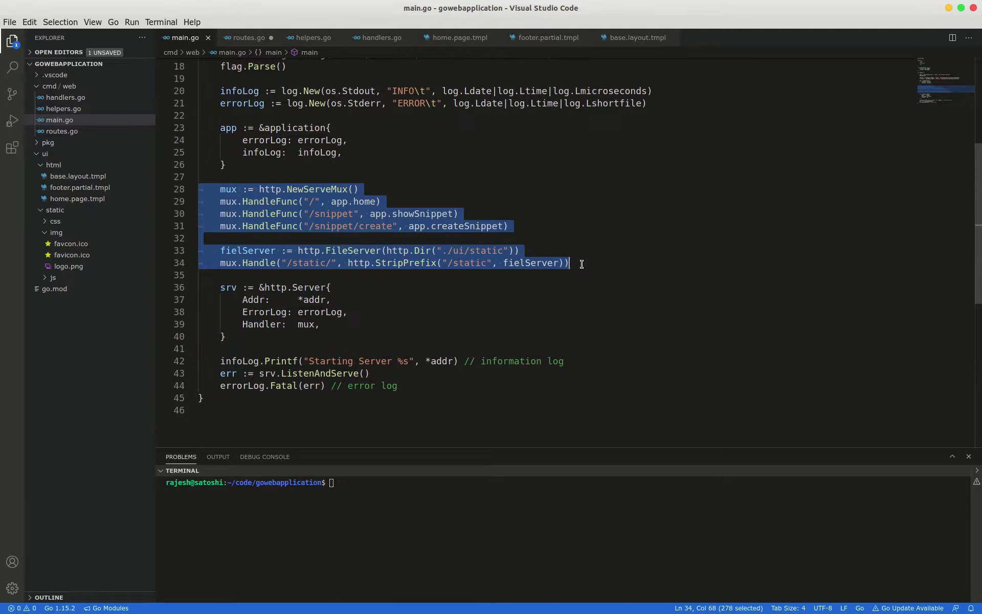
pyautogui.hotkey('ctrl', 'x')
# Step: Paste those declarations into routes(), add return mux, and tidy and save main.go
pyautogui.click(245, 37)
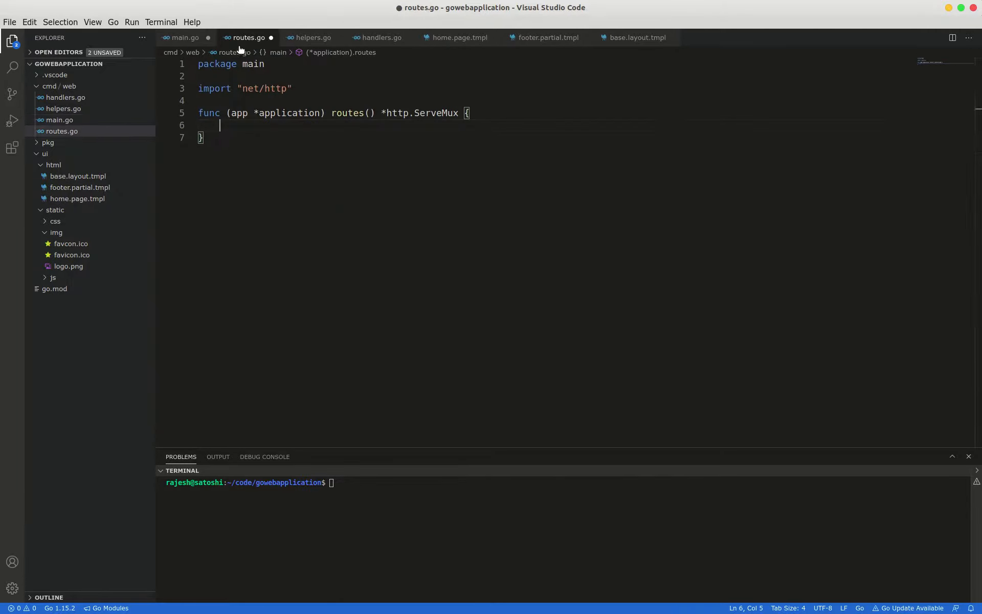
pyautogui.hotkey('ctrl', 'v')
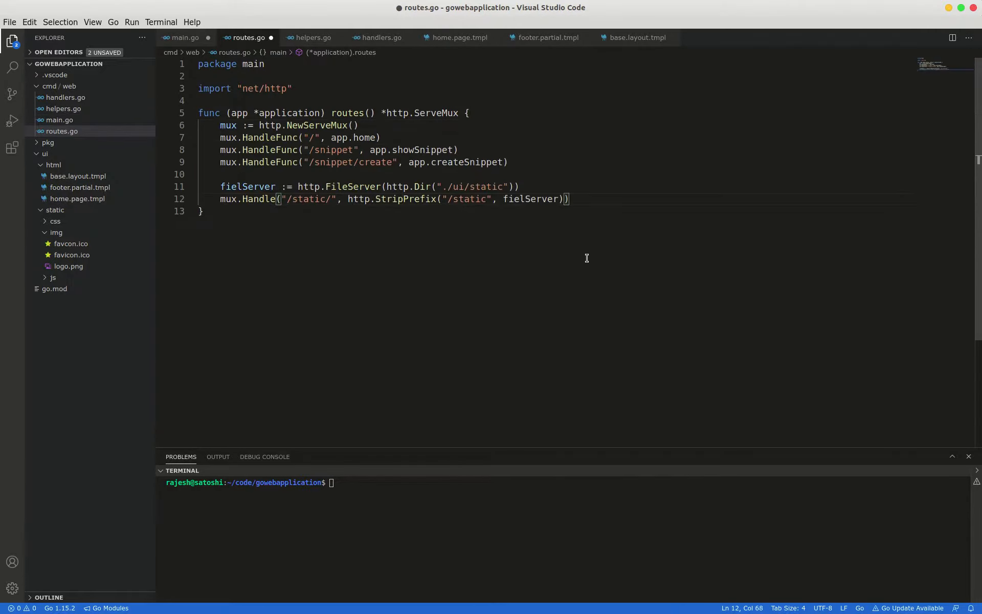
pyautogui.press('Return')
pyautogui.write('return mux')
pyautogui.press('Escape')
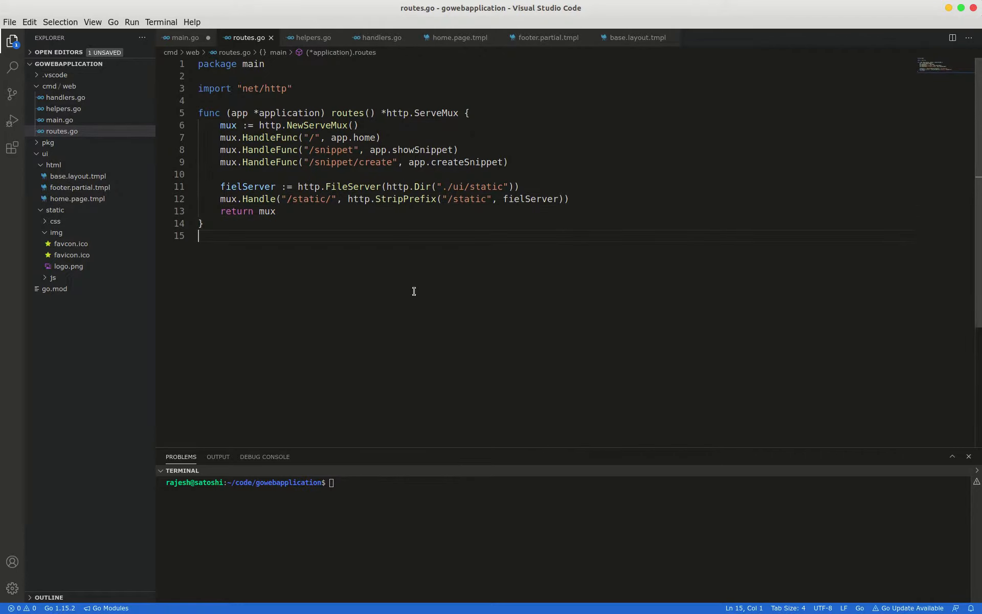
pyautogui.click(184, 37)
pyautogui.press('BackSpace')
pyautogui.press('BackSpace')
pyautogui.hotkey('ctrl', 's')
# Step: Kill the old bash terminal and start a fresh terminal session in the panel
pyautogui.click(484, 263)
pyautogui.click(344, 496)
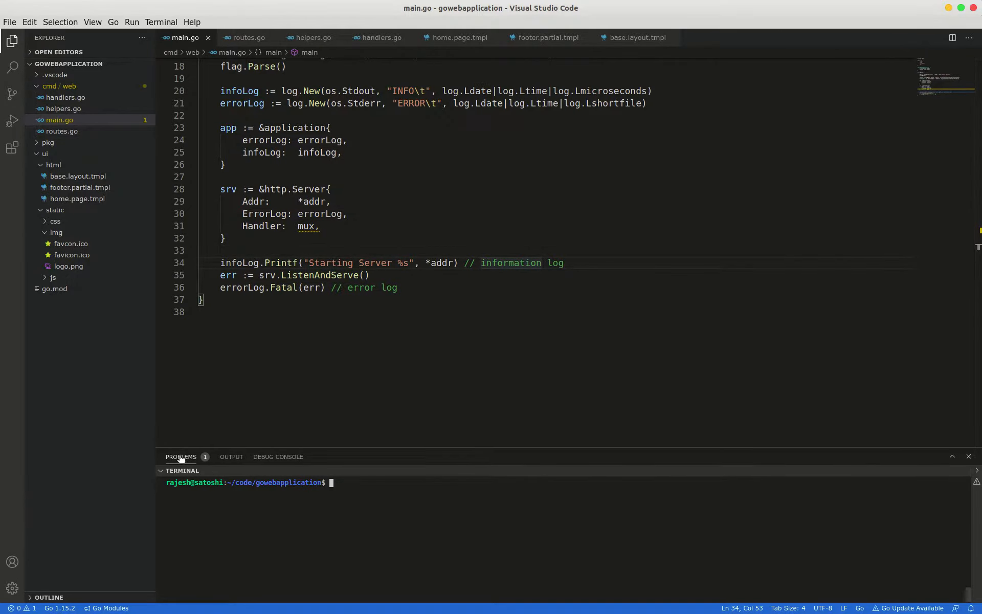
pyautogui.click(162, 471)
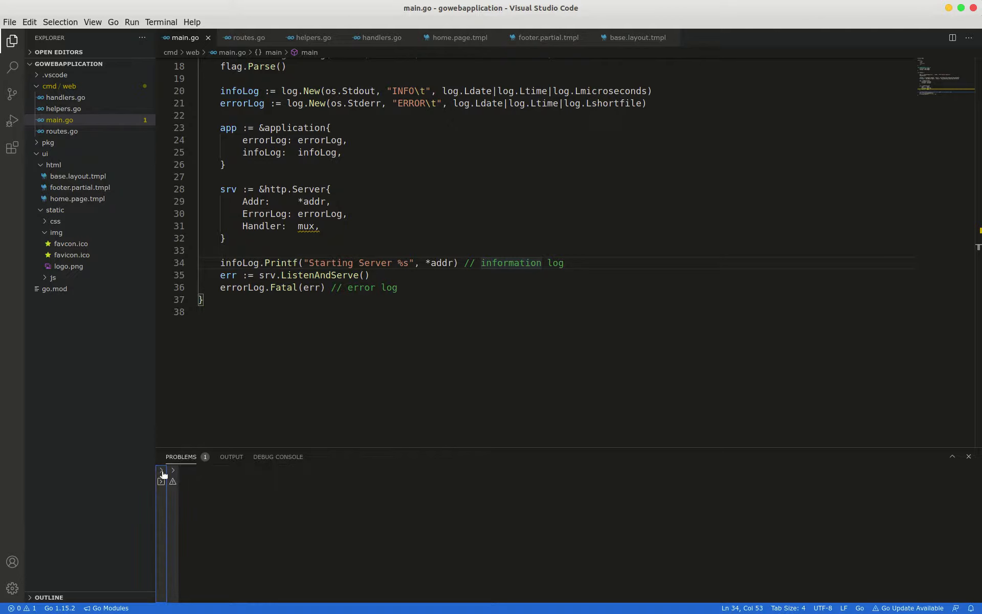
pyautogui.click(163, 471)
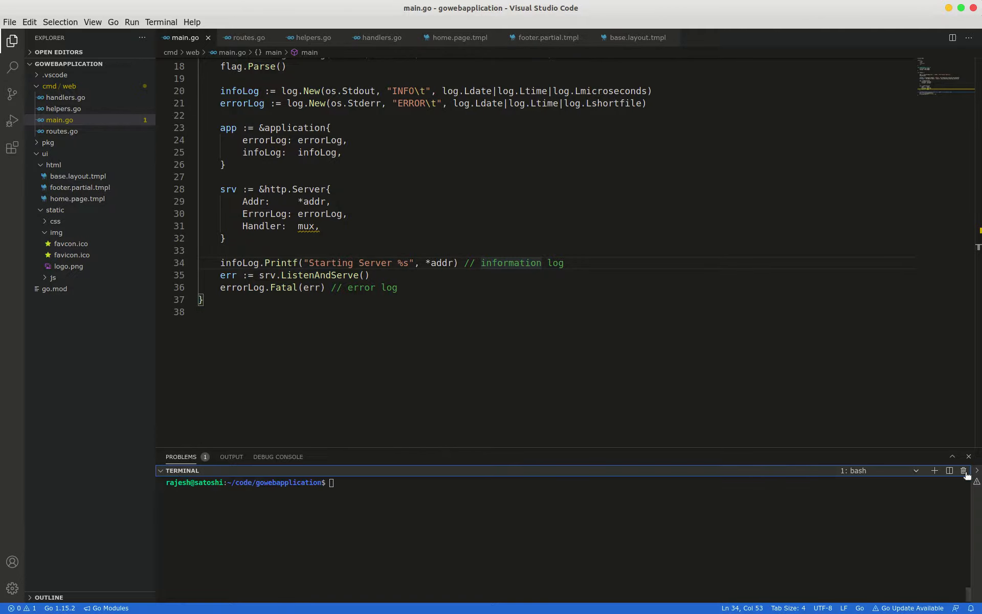
pyautogui.click(964, 470)
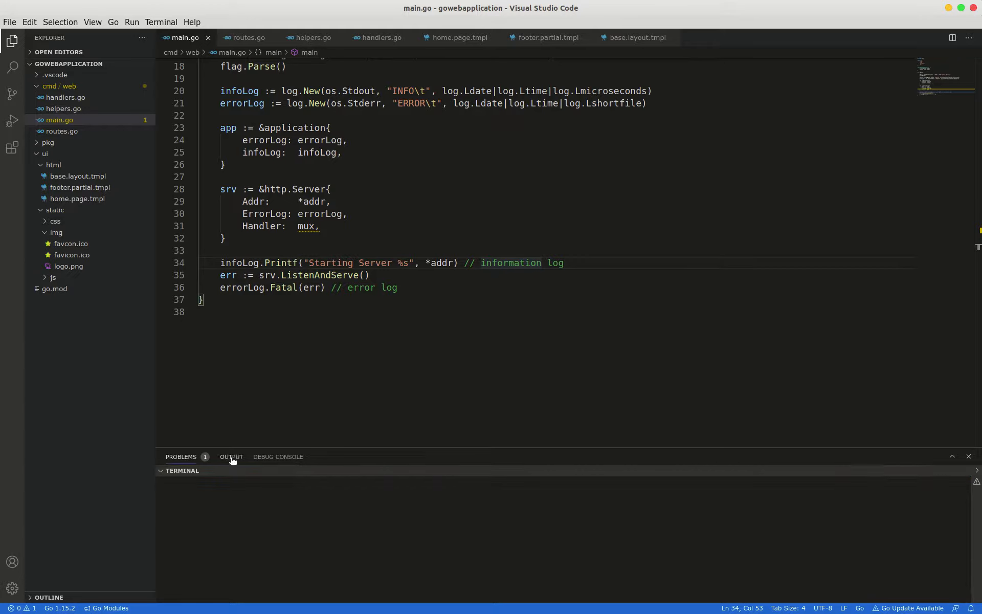
pyautogui.moveTo(162, 475); pyautogui.dragTo(161, 481)
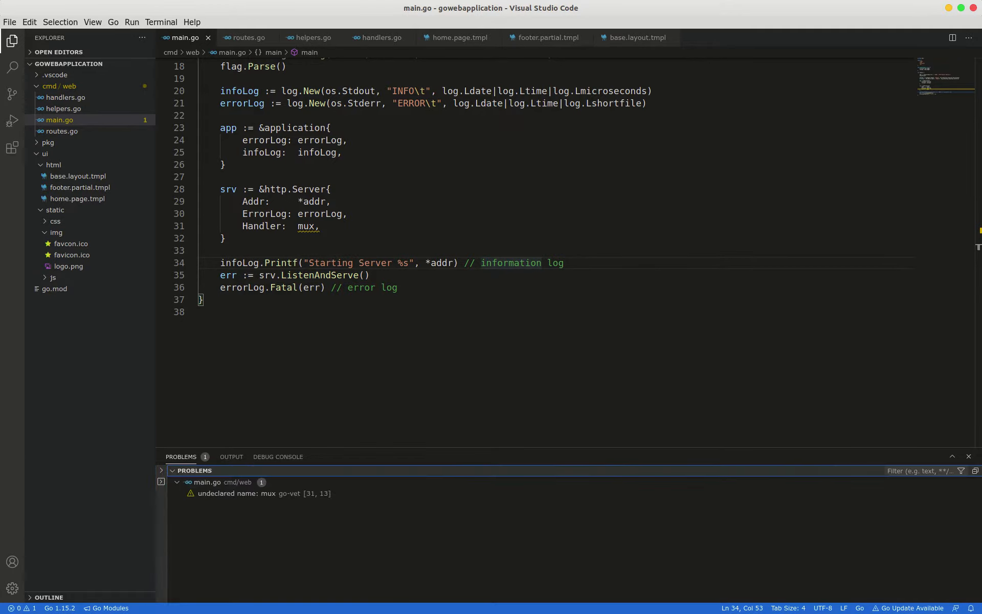
pyautogui.click(161, 470)
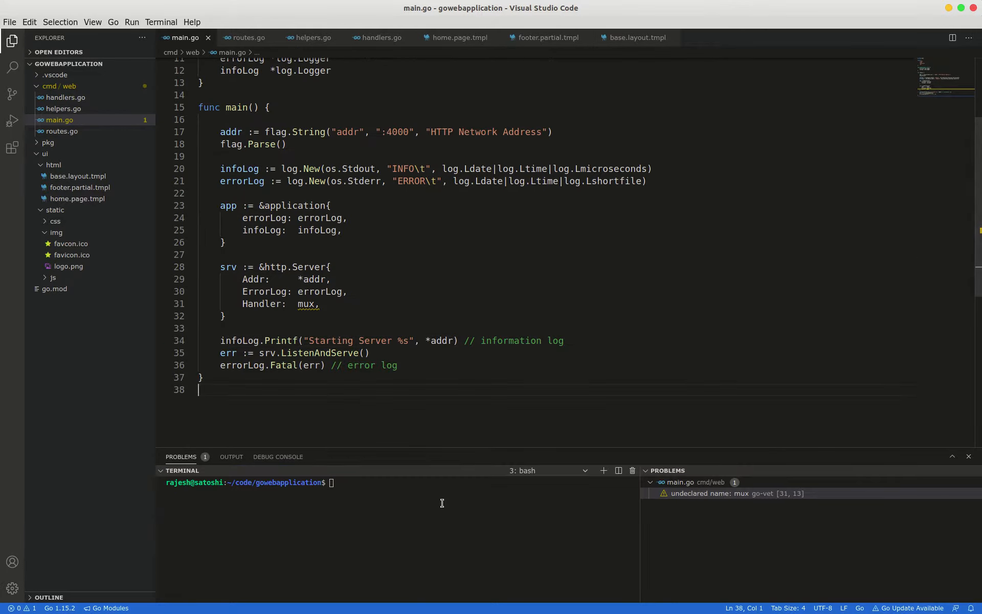
# Step: Jump to the 'undeclared name: mux' problem at the server Handler field on line 31
pyautogui.click(686, 496)
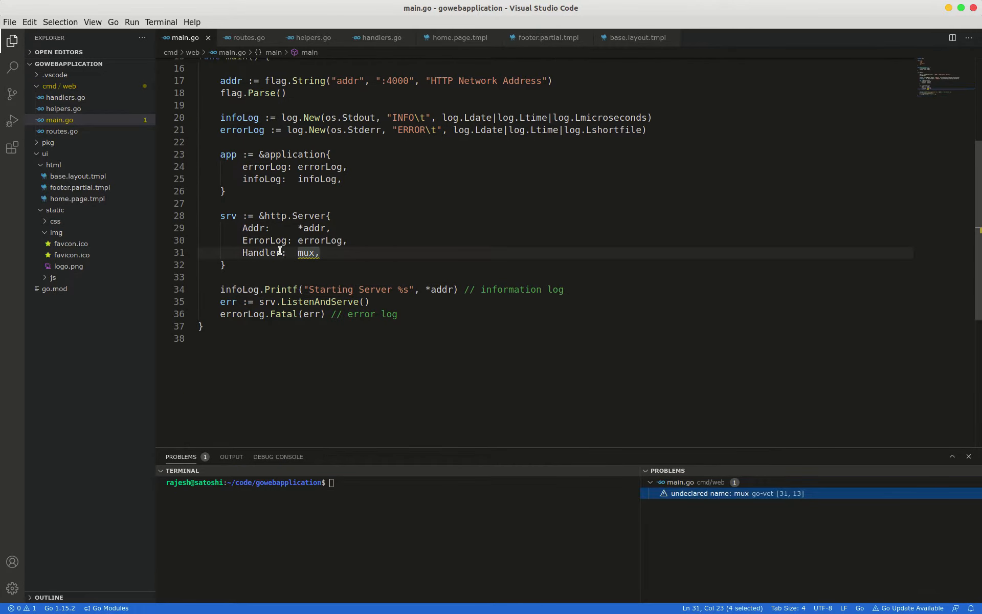
pyautogui.click(309, 257)
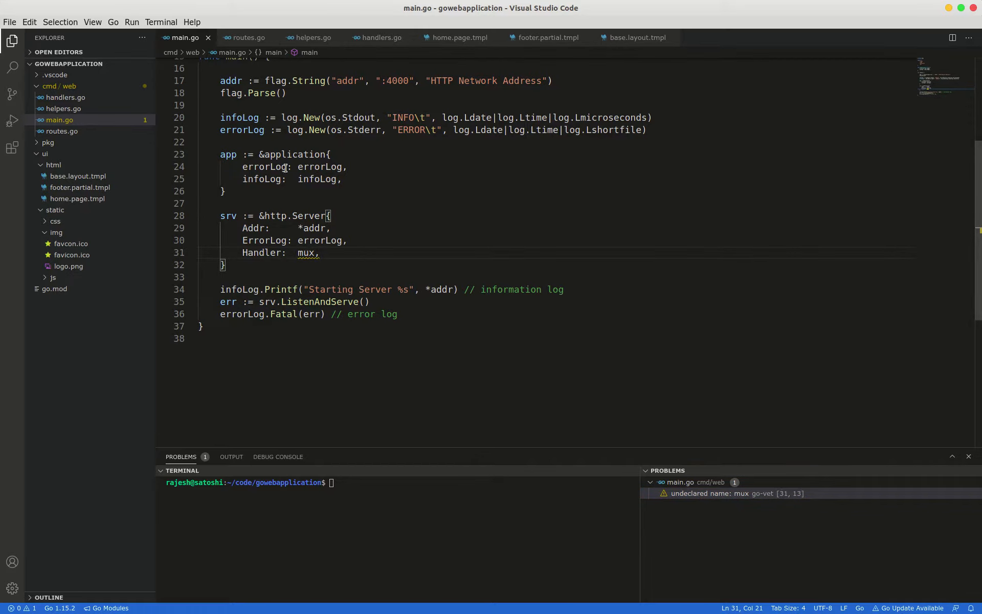
# Step: Set Handler to app.routes(), save, and run go run cmd/web/* to start the server on :4000
pyautogui.press('BackSpace')
pyautogui.press('BackSpace')
pyautogui.press('BackSpace')
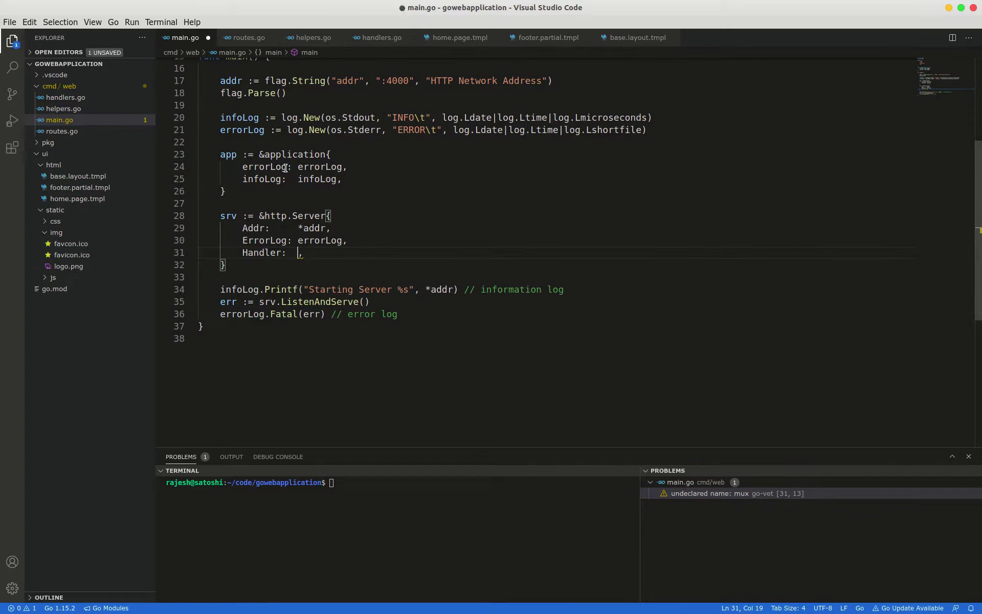
pyautogui.write('app.rout')
pyautogui.press('Tab')
pyautogui.hotkey('ctrl', 's')
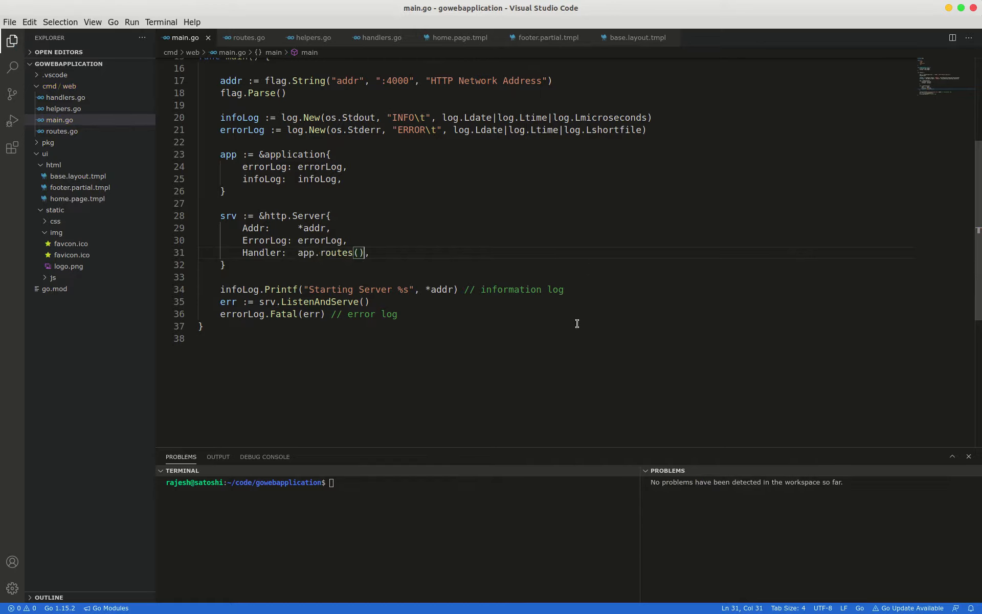
pyautogui.click(426, 523)
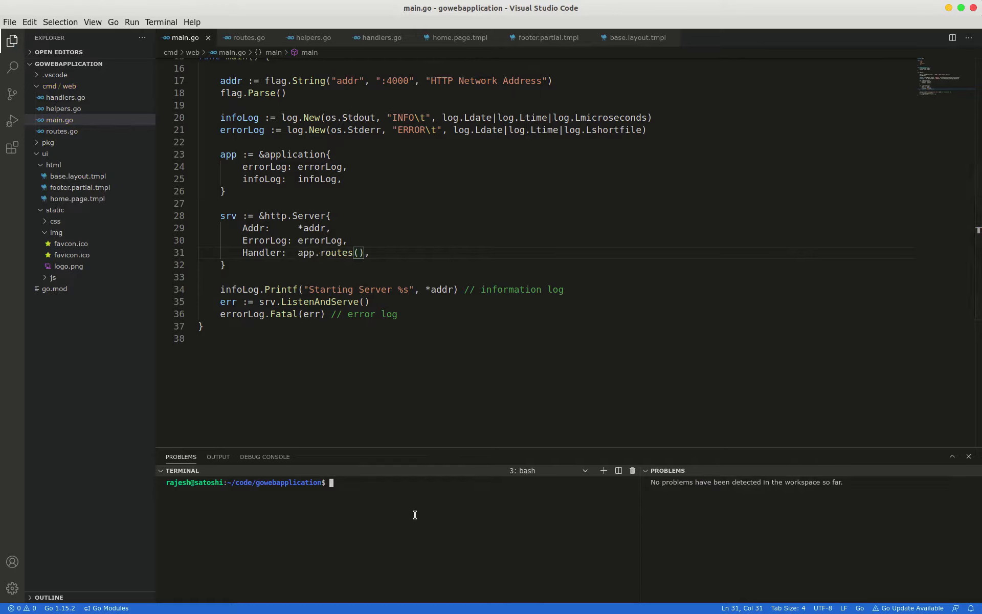
pyautogui.write('go run ')
pyautogui.write('cmd/web/')
pyautogui.write('*')
pyautogui.press('Return')
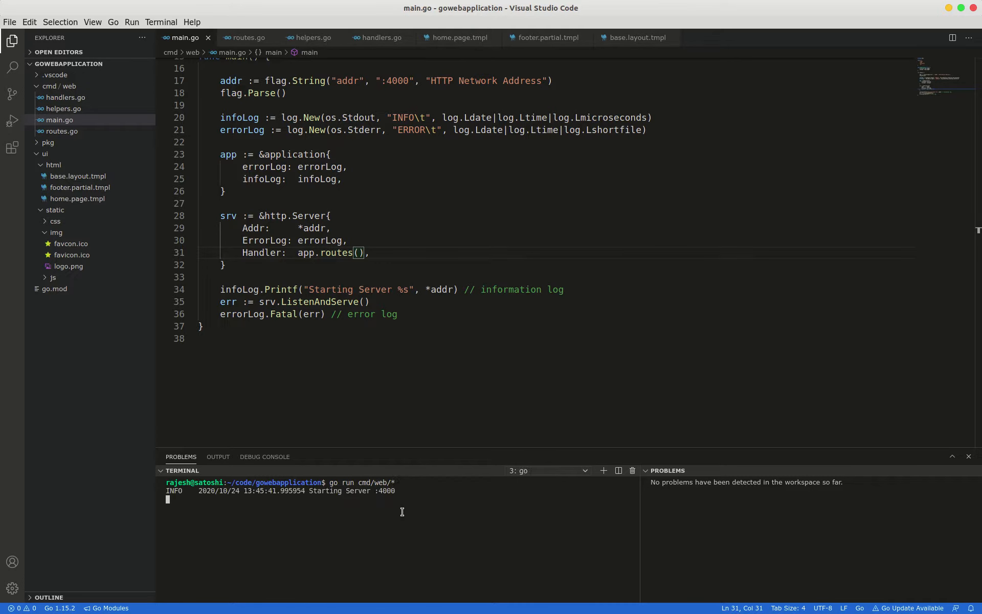
# Step: Load localhost:4000 in a new Chrome tab to show the Snippetbox page, then maximize the editor
pyautogui.press('super+Left')
pyautogui.click(565, 13)
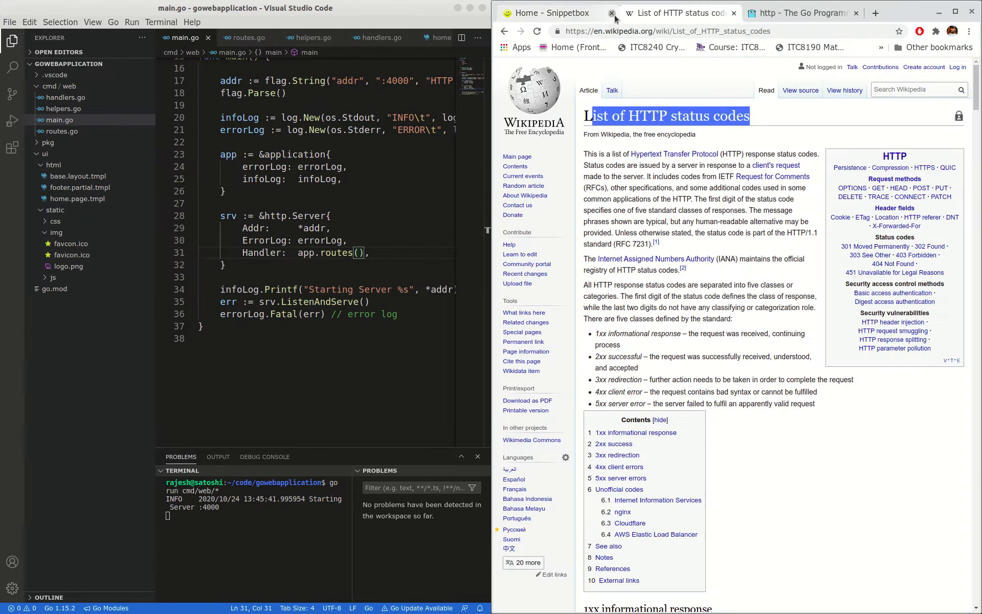
pyautogui.click(759, 14)
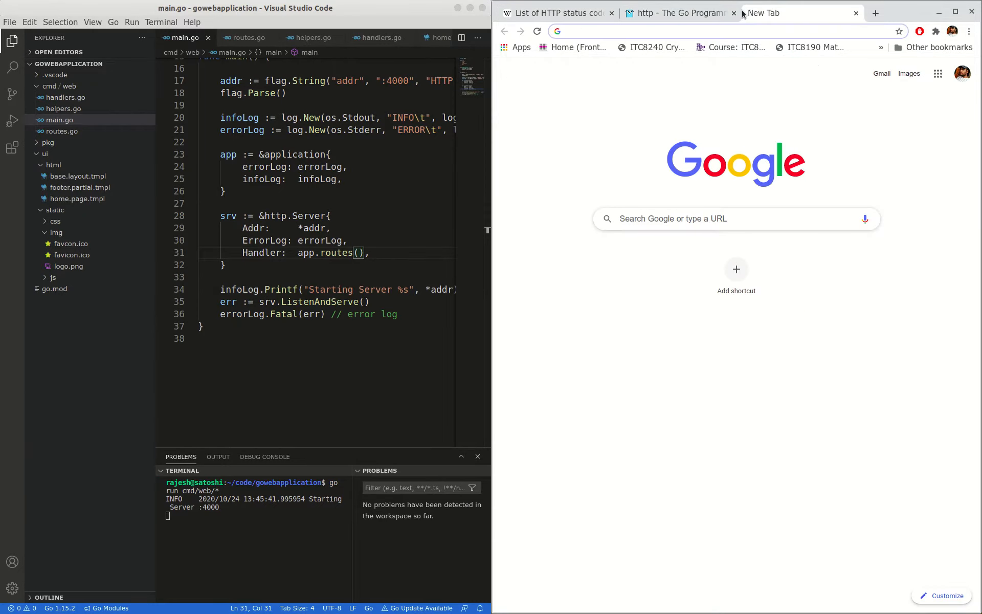
pyautogui.write('localhost:4000')
pyautogui.press('Return')
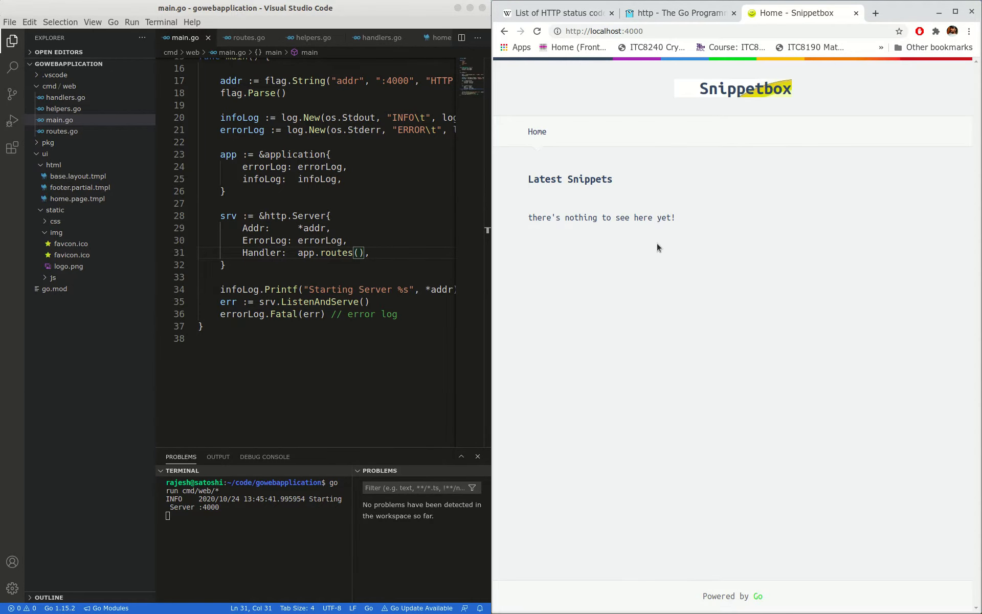
pyautogui.click(308, 338)
pyautogui.press('super+Up')
pyautogui.click(332, 289)
pyautogui.scroll(4, 321, 230)
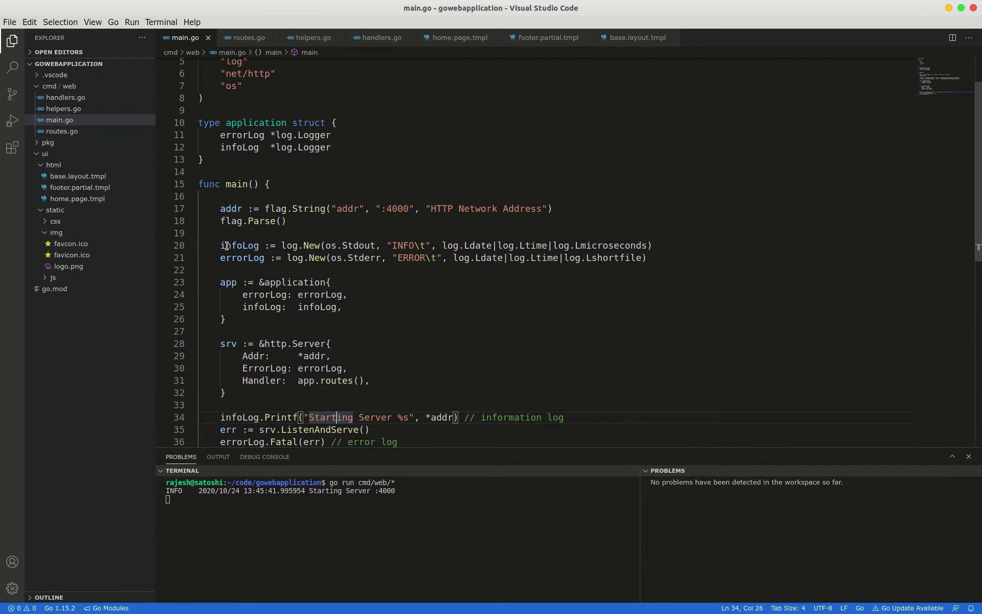
# Step: Review routes.go, highlighting the HandleFunc routes (lines 6–9) and static file server (lines 11–13)
pyautogui.click(245, 38)
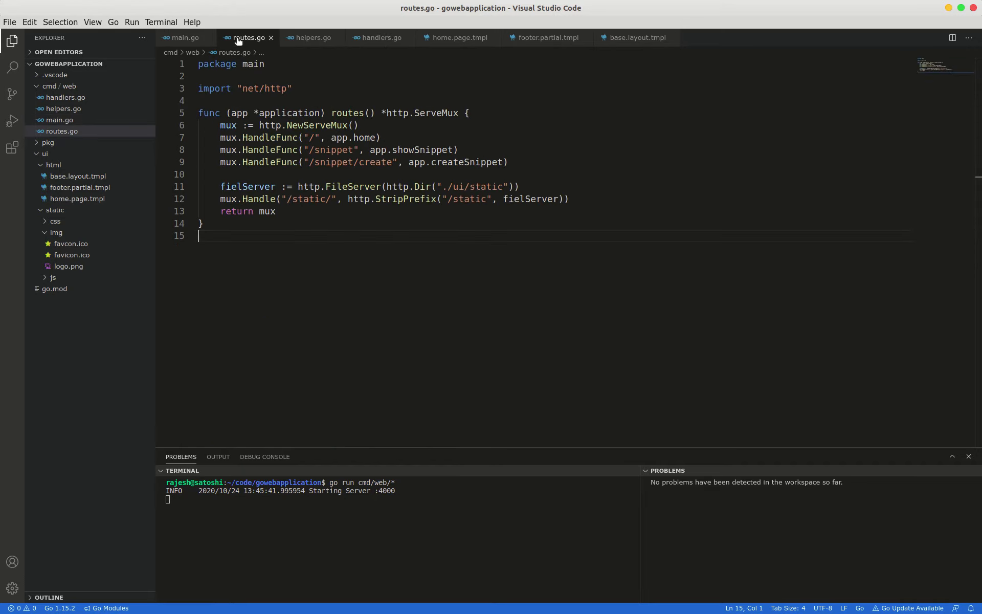
pyautogui.click(182, 38)
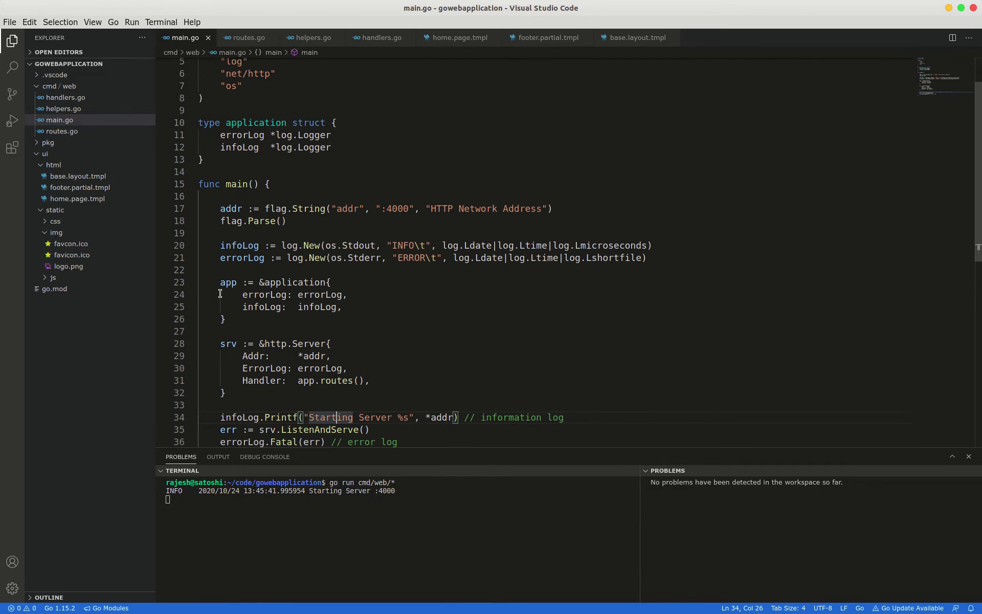
pyautogui.scroll(-2, 221, 307)
pyautogui.click(244, 37)
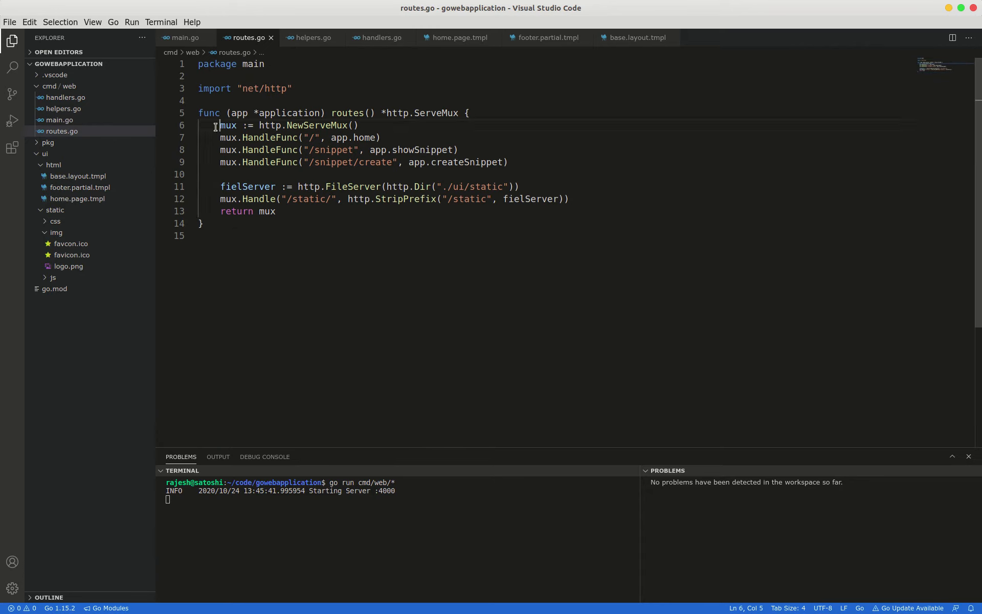
pyautogui.moveTo(220, 125); pyautogui.dragTo(527, 166)
pyautogui.click(316, 231)
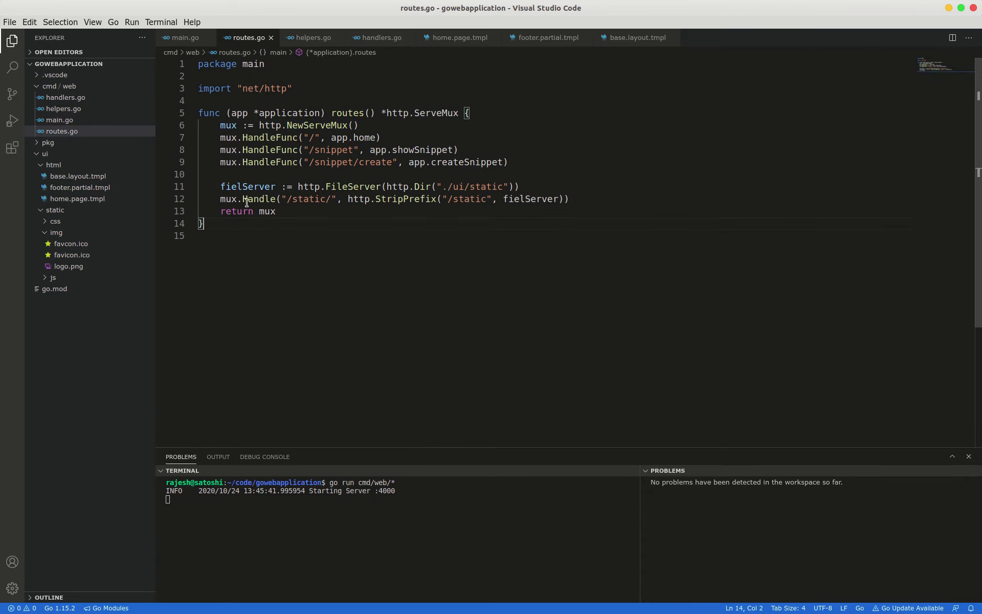
pyautogui.moveTo(221, 186); pyautogui.dragTo(283, 213)
pyautogui.click(315, 261)
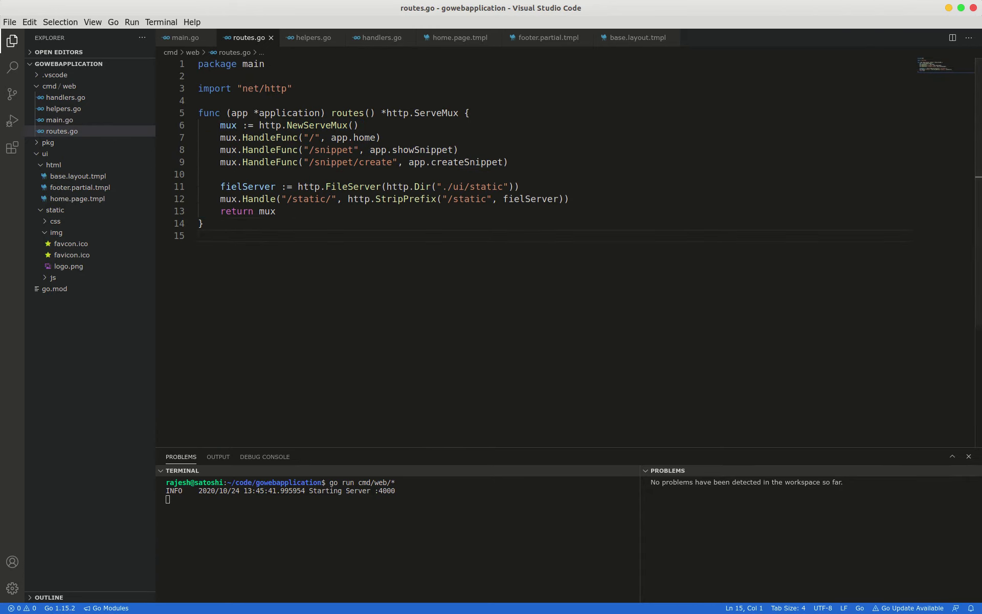